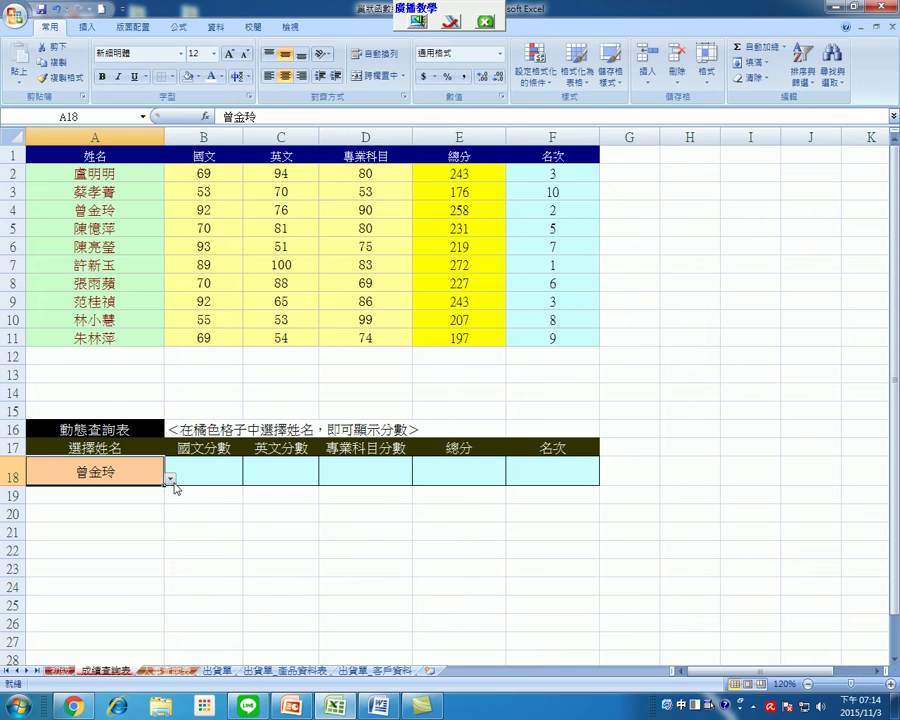
Choose the student from row 8 in A18's name list and start an IF function in B18.
{"action": "scroll", "coordinate": [92, 510], "scroll_direction": "down", "scroll_amount": 1}
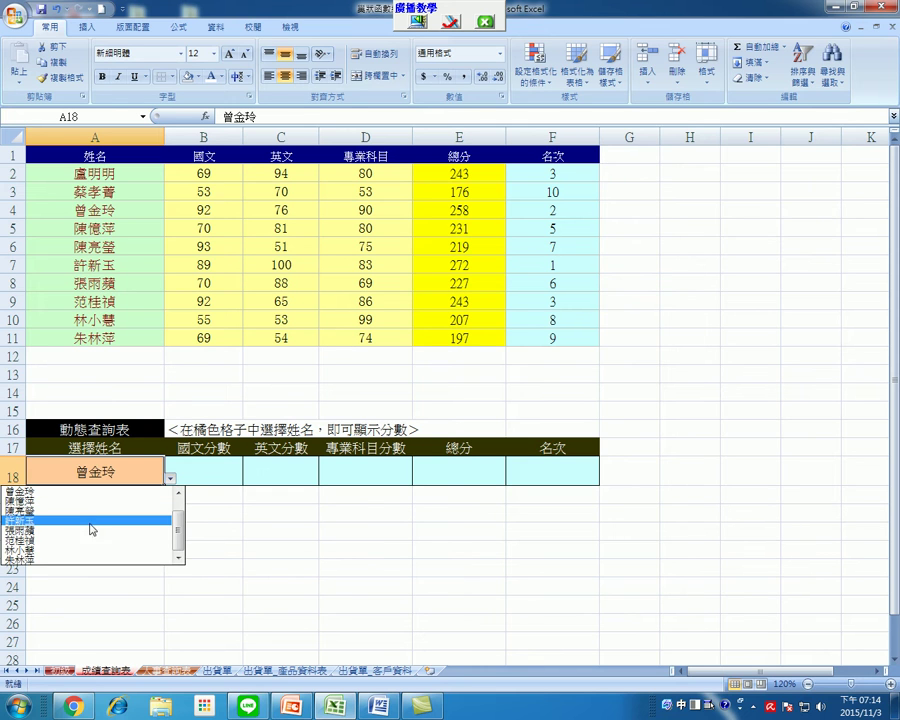
{"action": "left_click", "coordinate": [90, 530]}
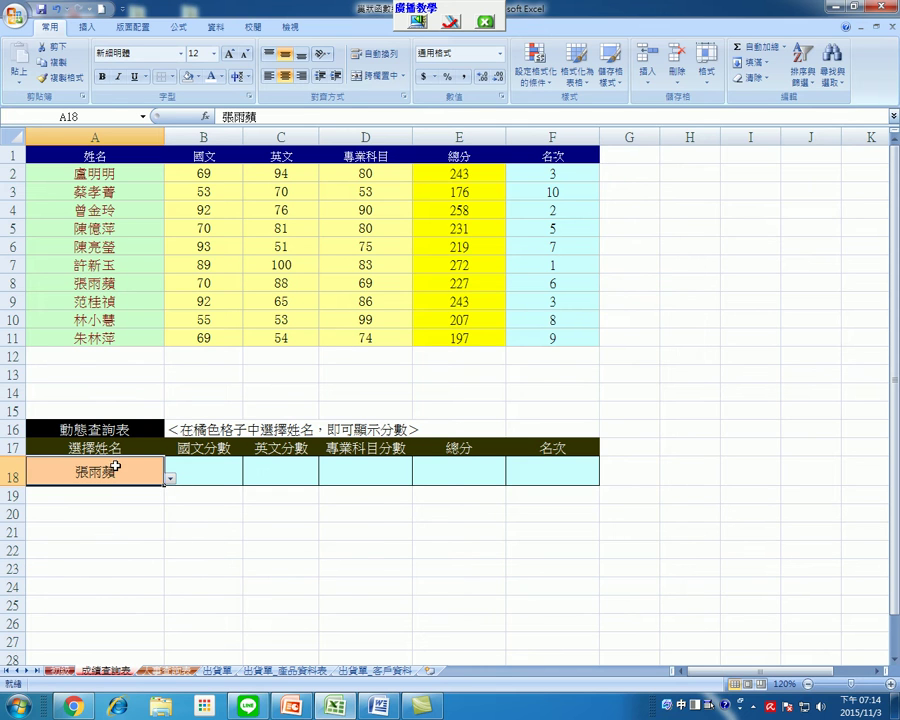
{"action": "left_click", "coordinate": [209, 475]}
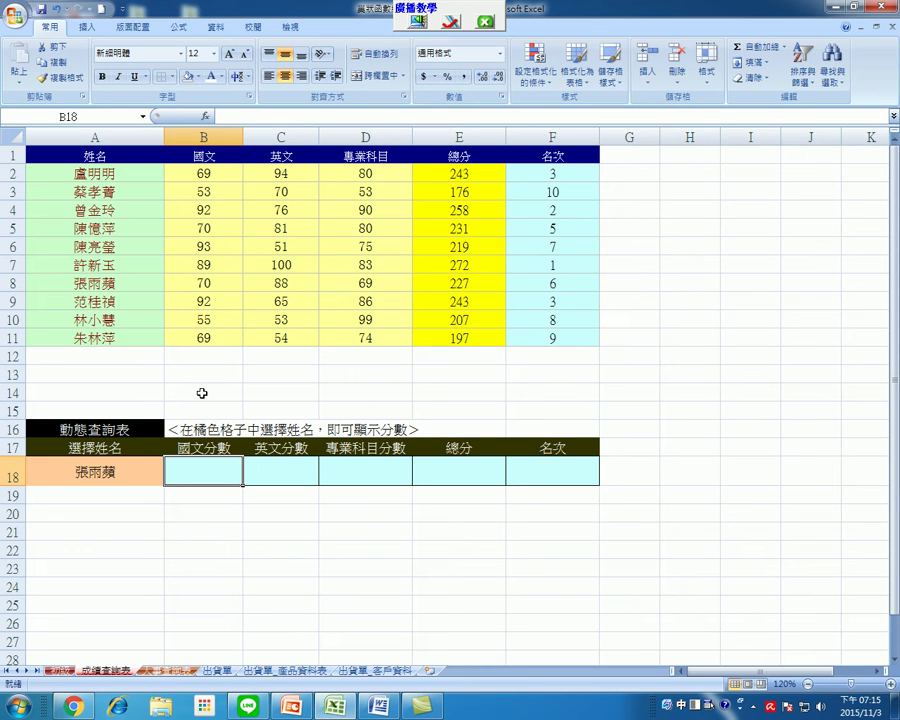
{"action": "left_click", "coordinate": [178, 29]}
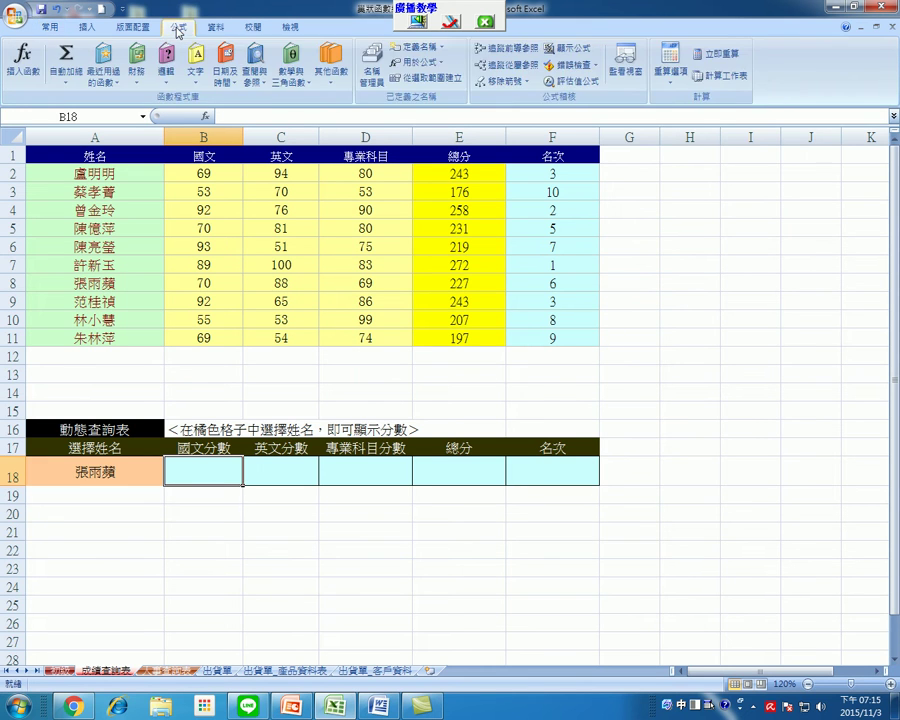
{"action": "left_click", "coordinate": [166, 65]}
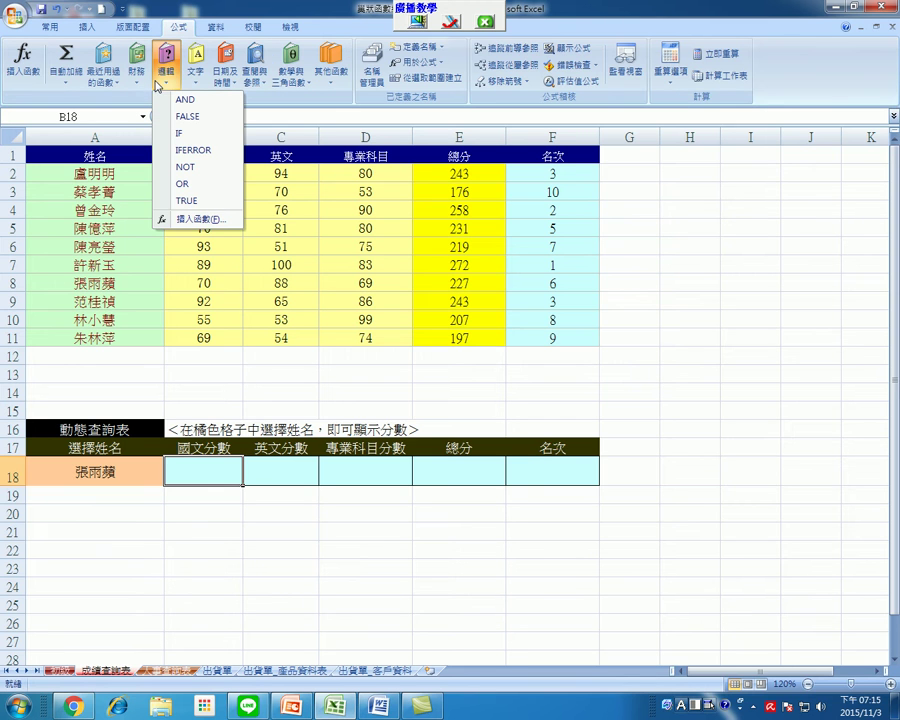
{"action": "left_click", "coordinate": [196, 143]}
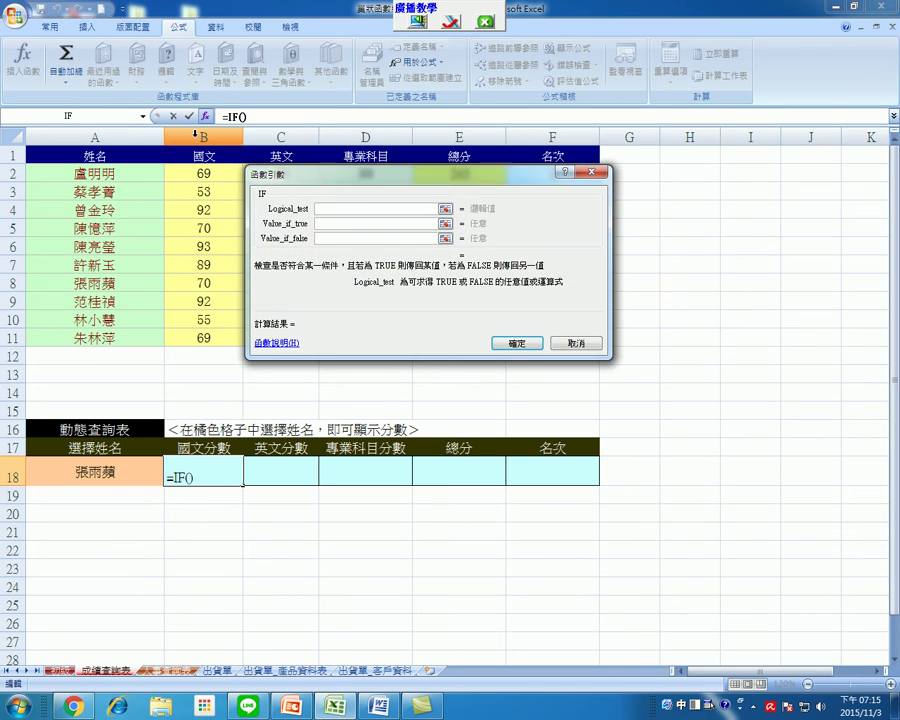
{"action": "left_click_drag", "start_coordinate": [341, 189], "coordinate": [446, 229]}
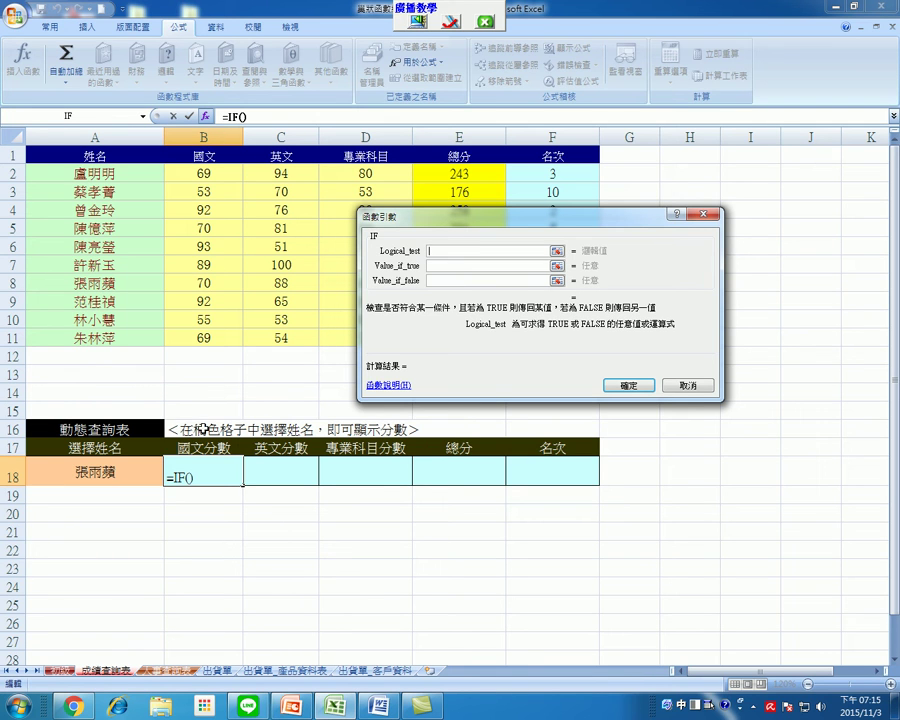
Set the IF function's logical test to $A$18="" and its value if true to "".
{"action": "left_click", "coordinate": [132, 468]}
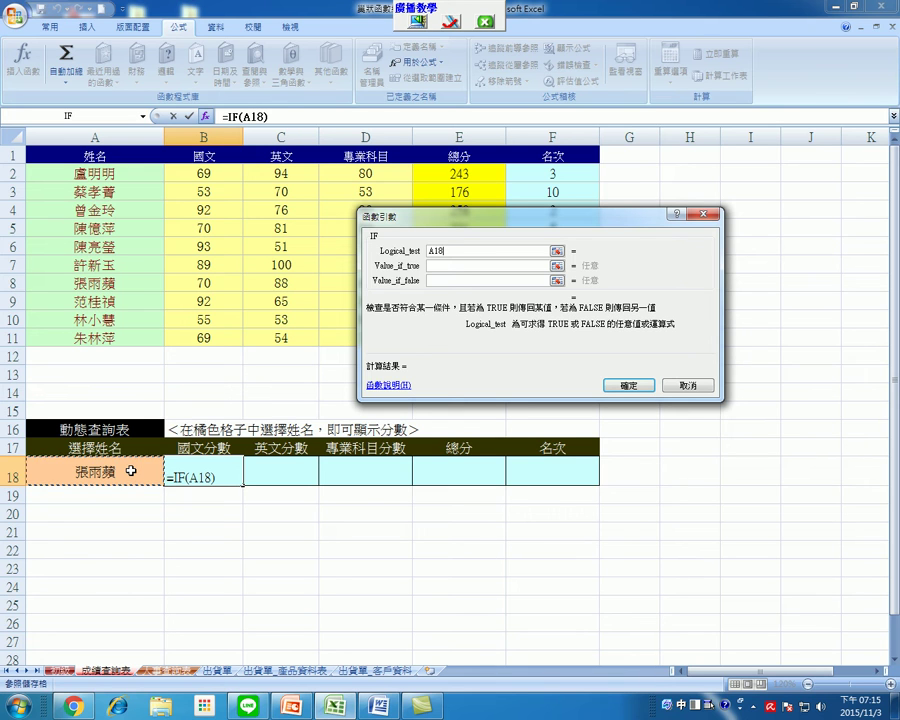
{"action": "key", "text": "F4"}
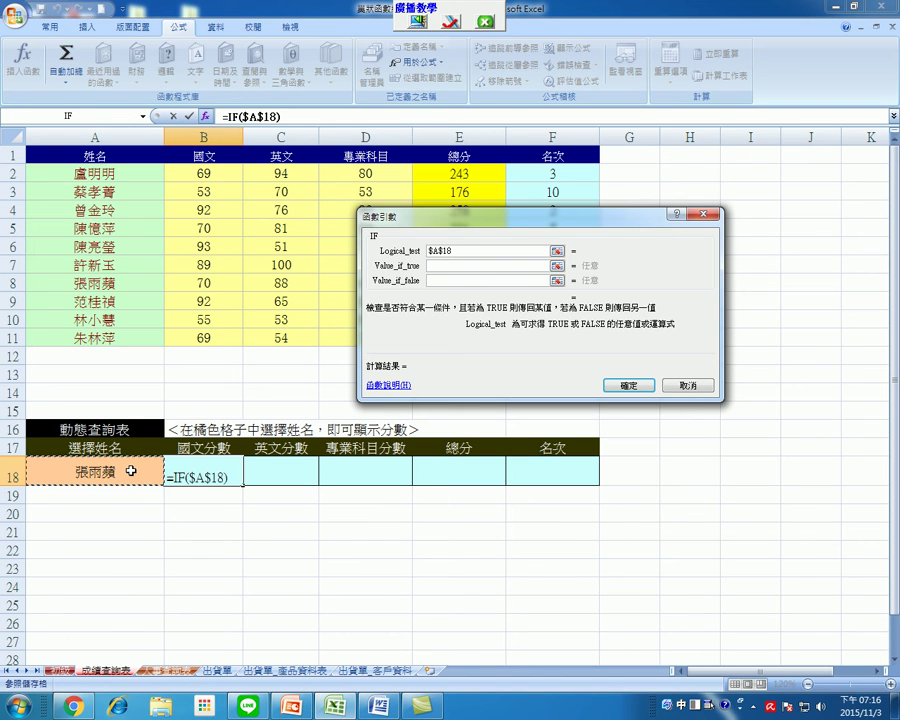
{"action": "type", "text": "=\"\""}
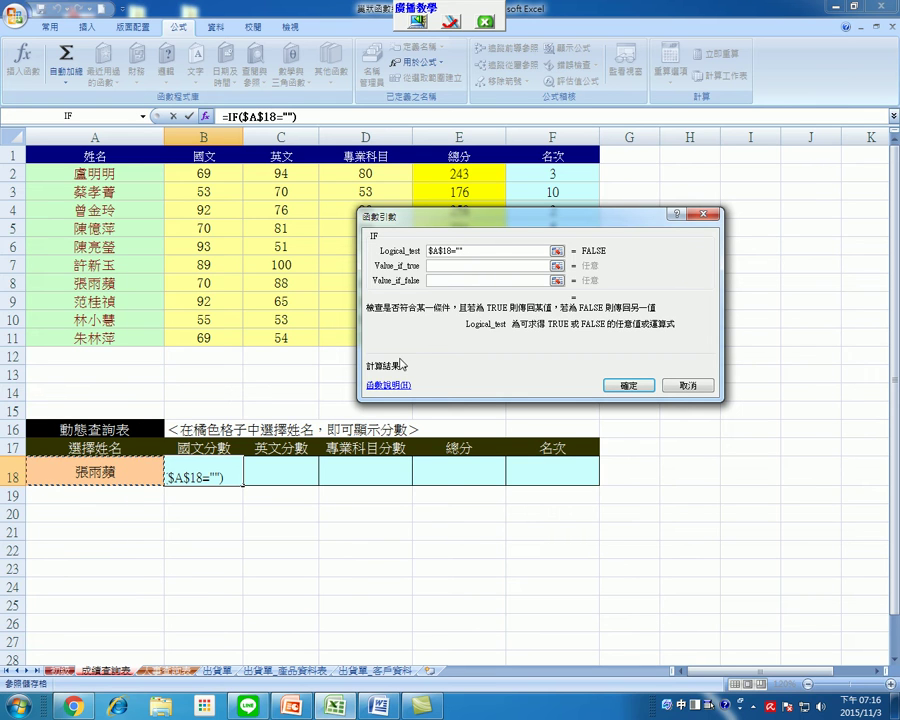
{"action": "left_click", "coordinate": [440, 266]}
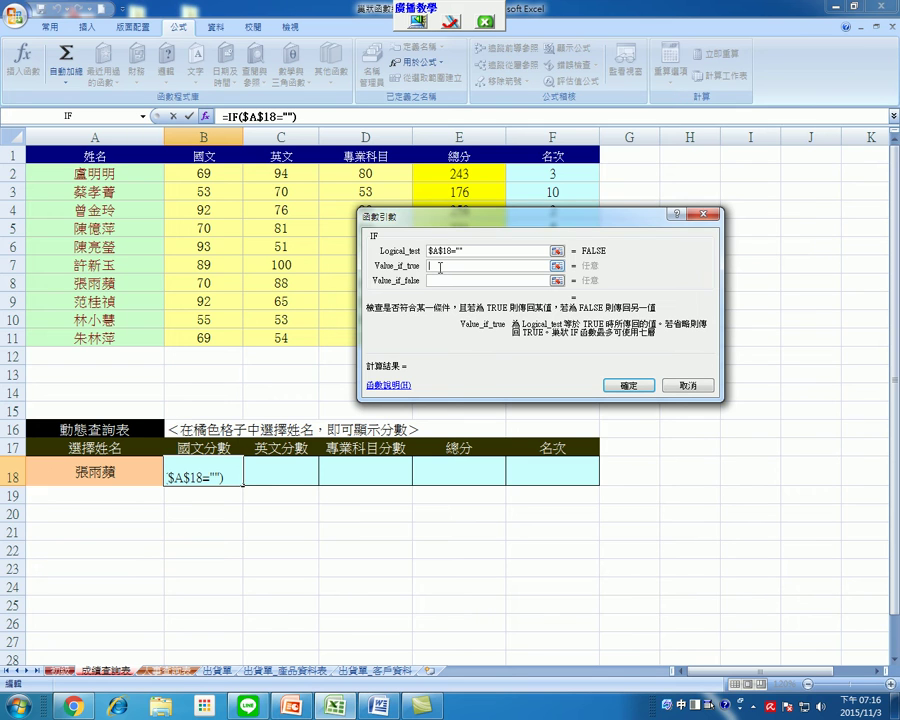
{"action": "type", "text": "\"\""}
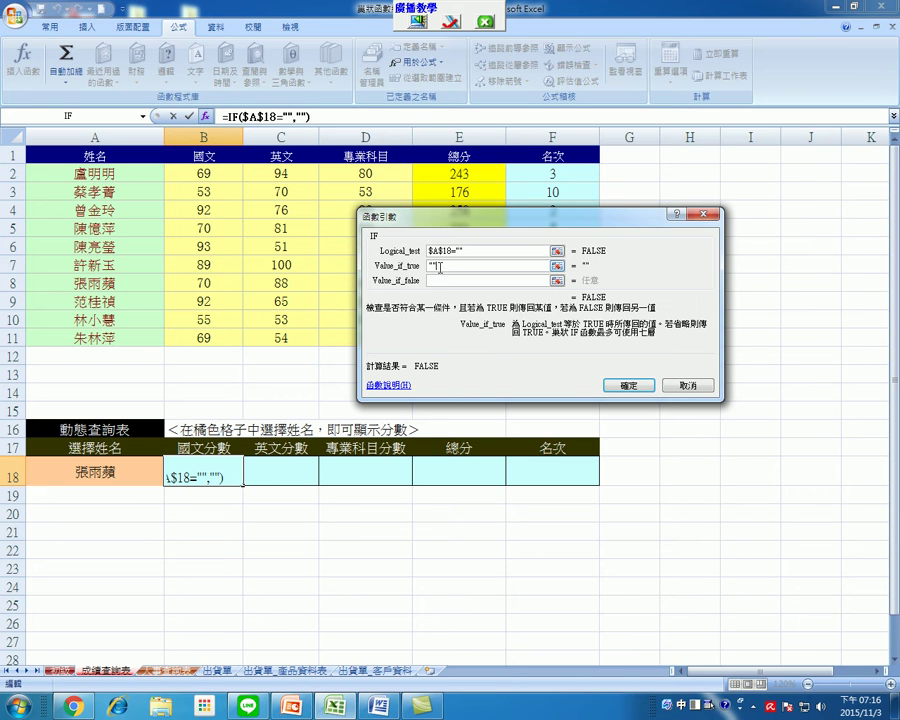
Nest a VLOOKUP function as the IF function's false value, with $A$18 as its lookup value.
{"action": "left_click", "coordinate": [432, 281]}
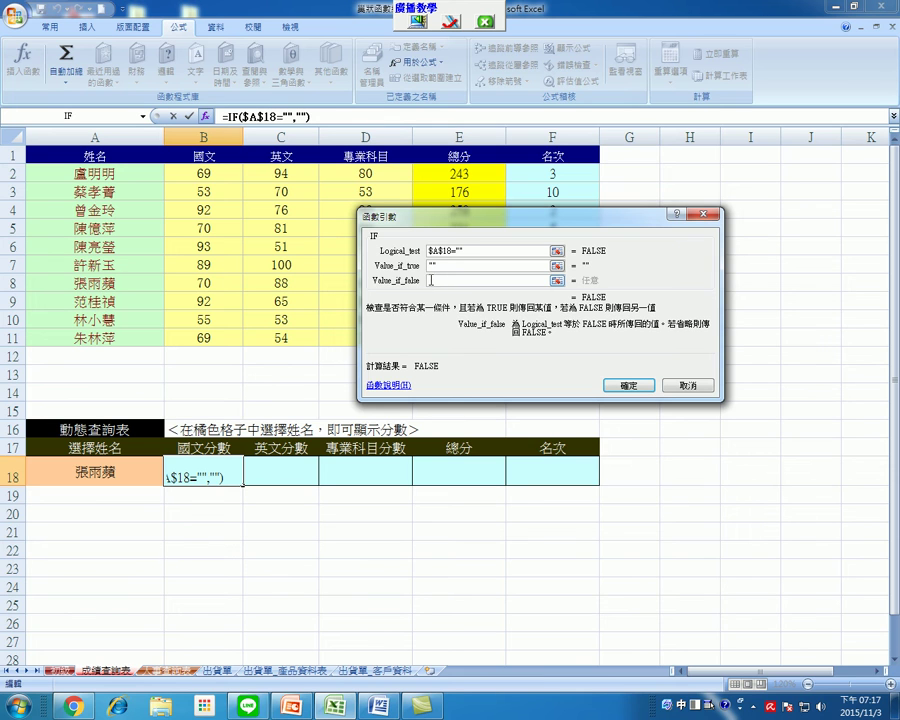
{"action": "left_click", "coordinate": [145, 121]}
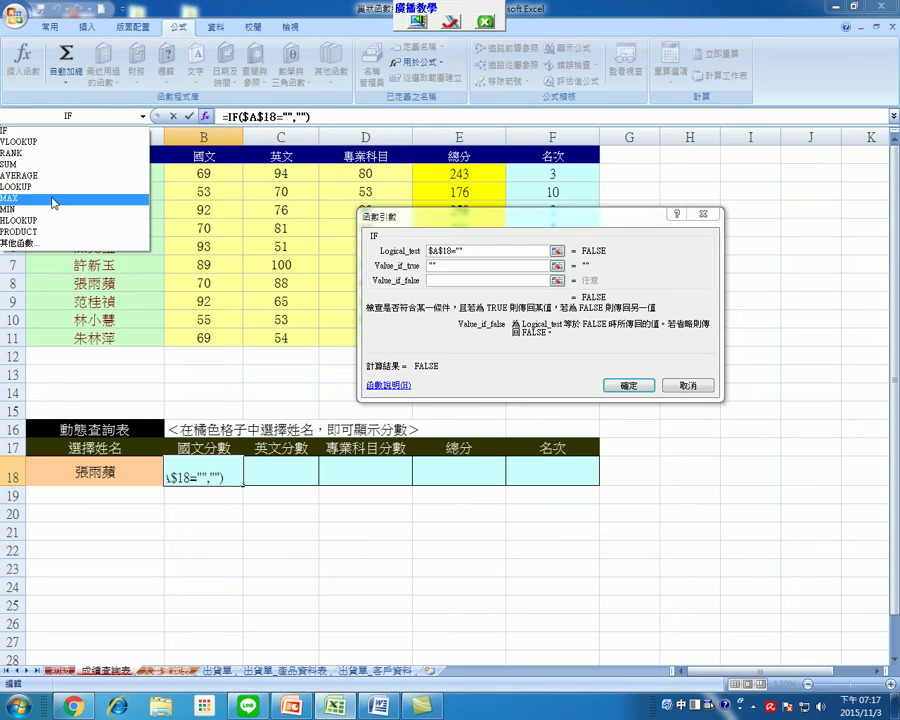
{"action": "left_click", "coordinate": [40, 143]}
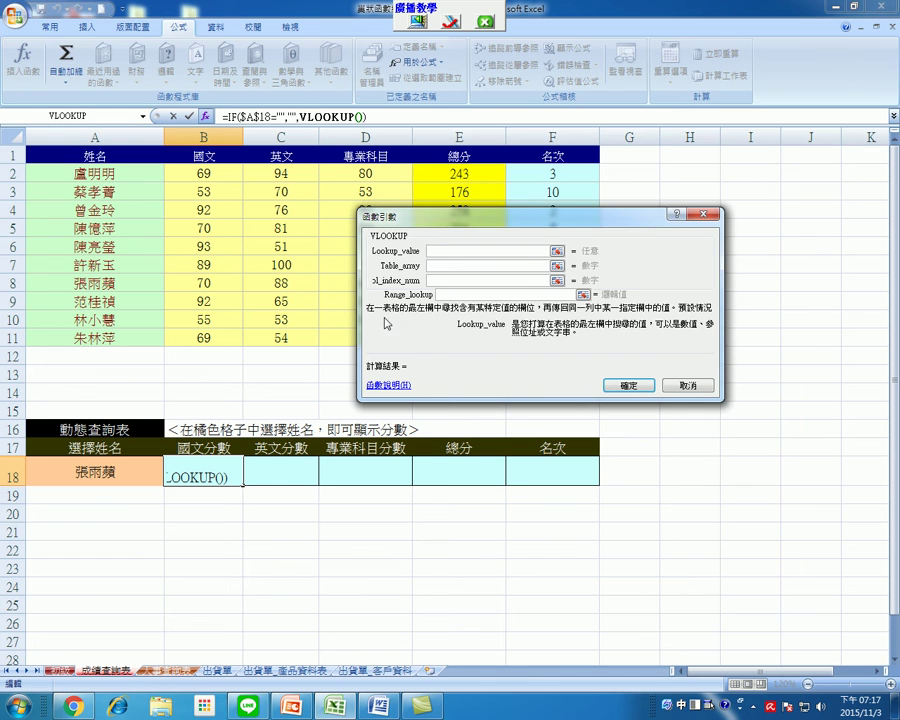
{"action": "left_click_drag", "start_coordinate": [424, 352], "coordinate": [504, 357]}
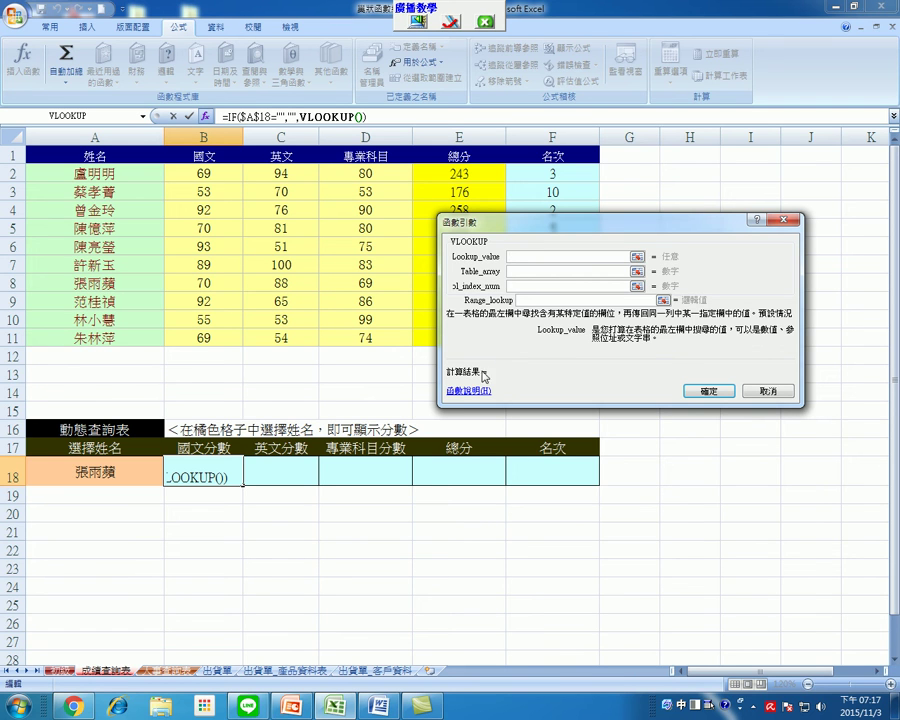
{"action": "left_click", "coordinate": [134, 465]}
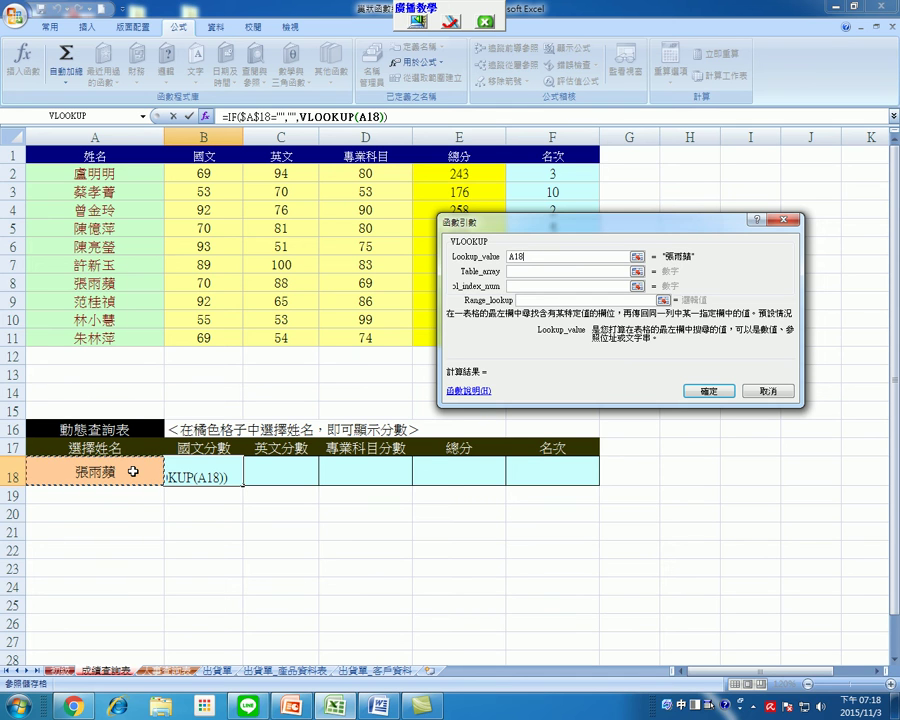
{"action": "key", "text": "F4"}
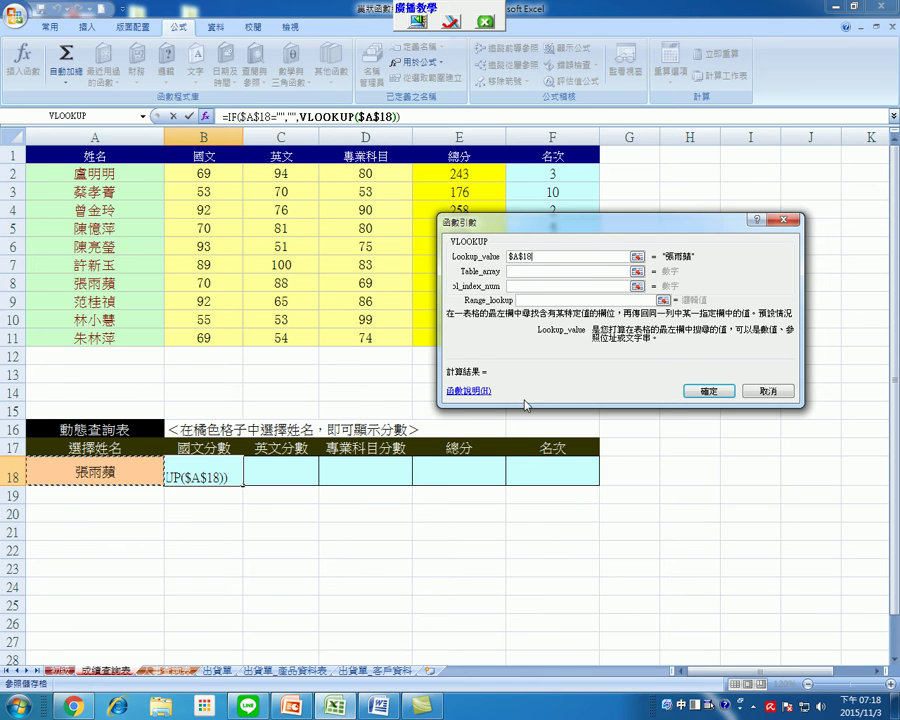
Set the VLOOKUP table array to the absolute range $A$2:$F$11 covering the student score data.
{"action": "left_click", "coordinate": [541, 272]}
{"action": "left_click", "coordinate": [541, 271]}
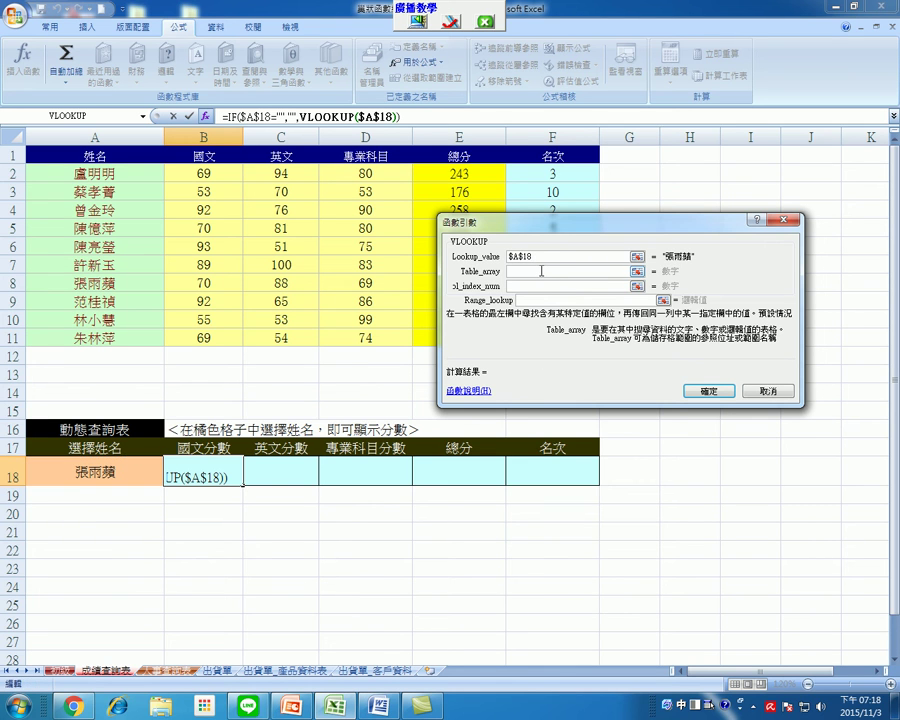
{"action": "left_click_drag", "start_coordinate": [538, 242], "coordinate": [533, 408]}
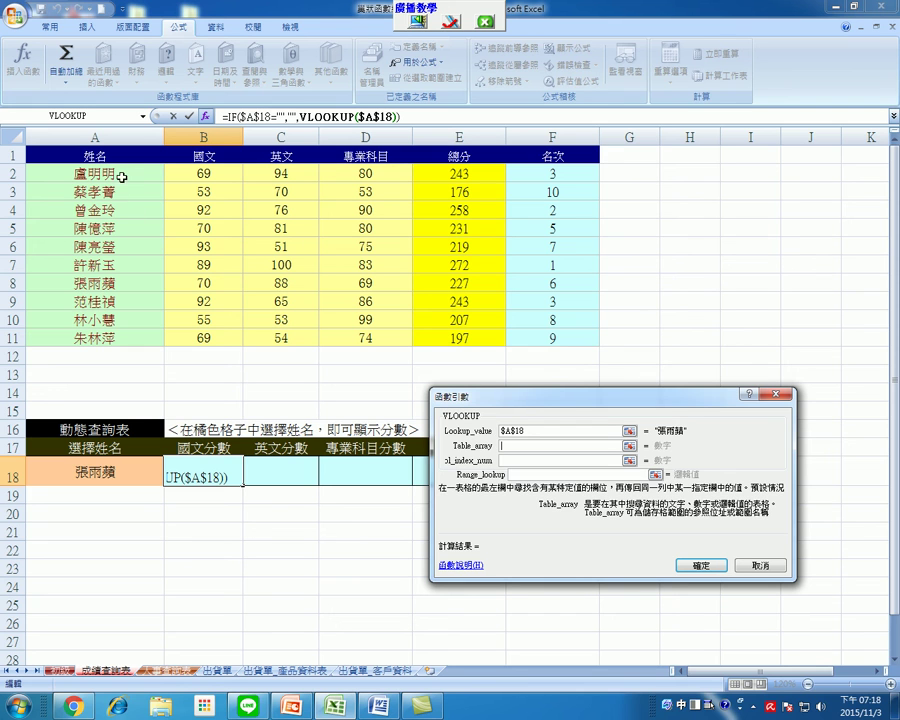
{"action": "left_click_drag", "start_coordinate": [143, 173], "coordinate": [520, 340]}
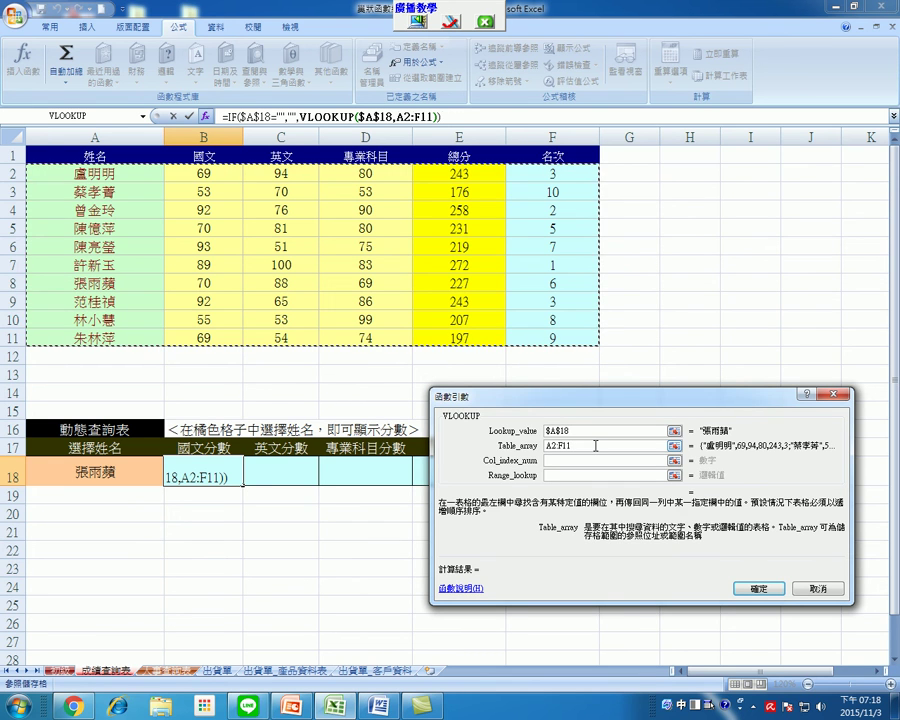
{"action": "key", "text": "F4"}
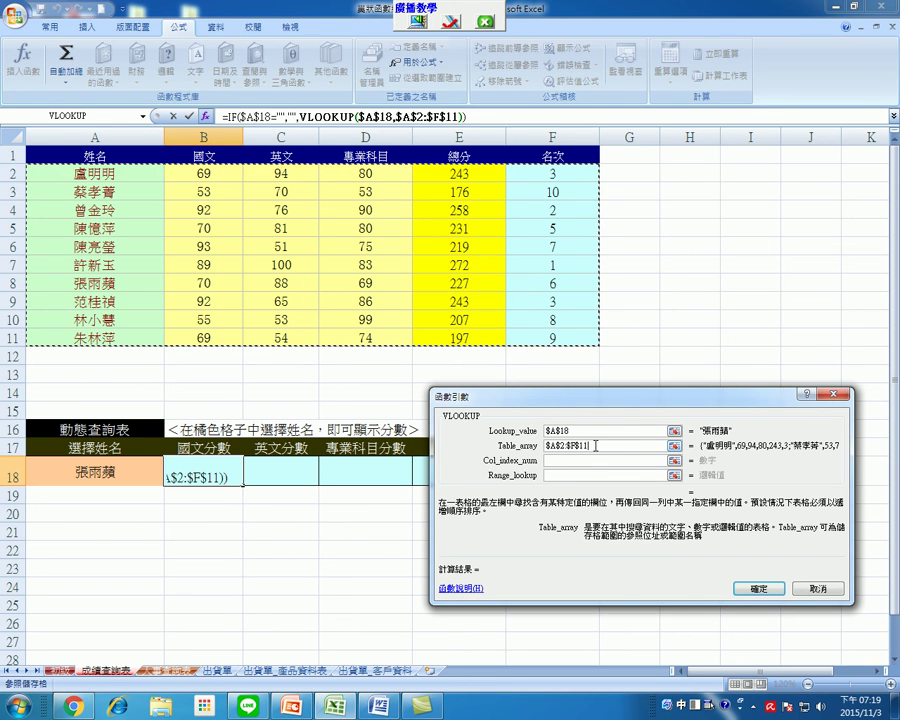
Set the VLOOKUP column index to 2 and range lookup to 0, and complete the nested formula in B18.
{"action": "left_click", "coordinate": [564, 460]}
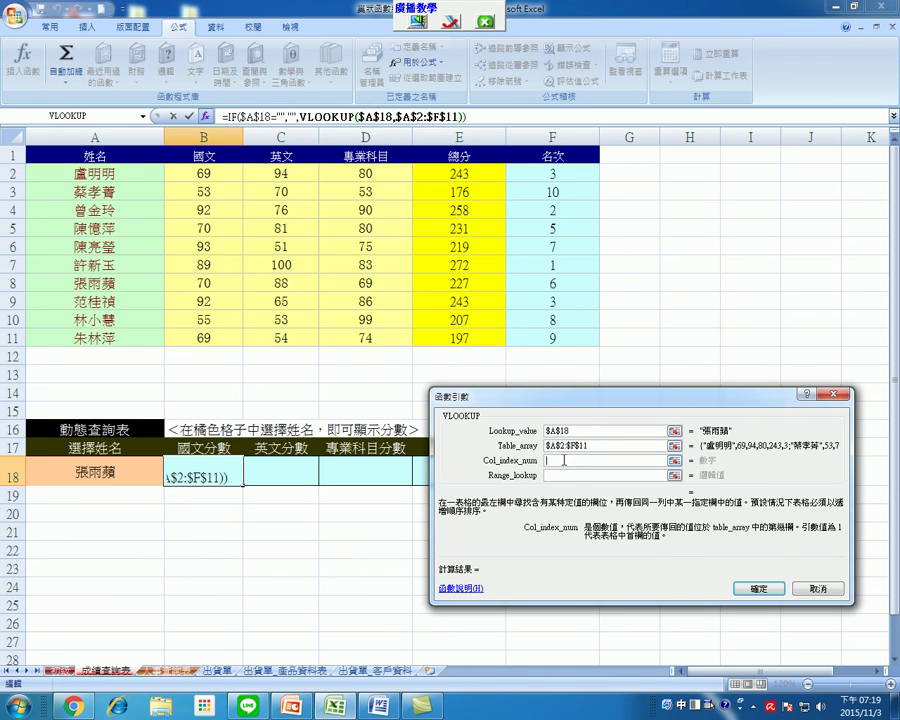
{"action": "type", "text": "2"}
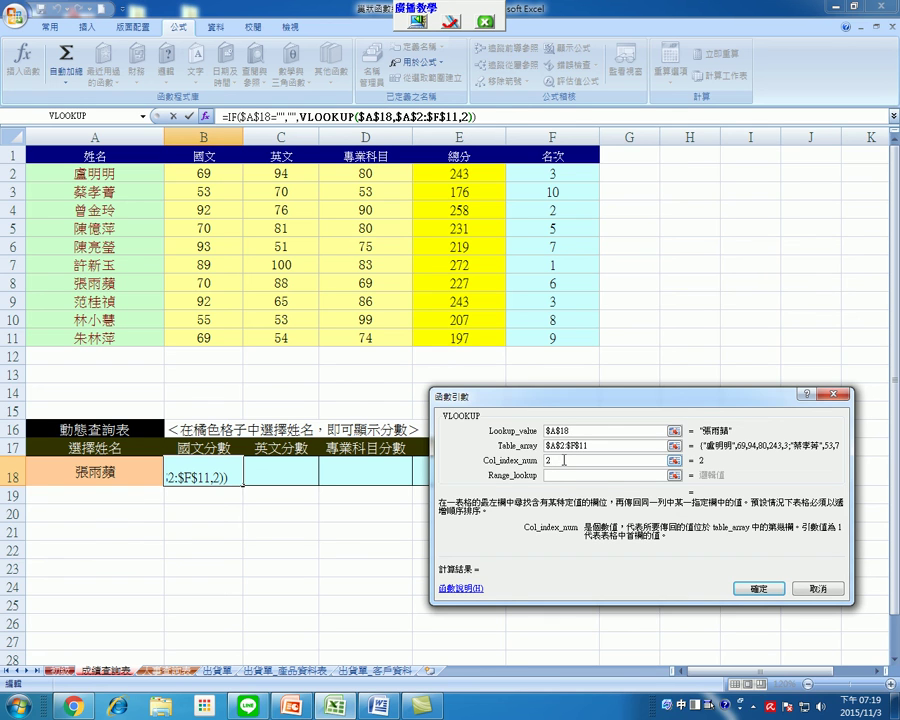
{"action": "left_click", "coordinate": [562, 477]}
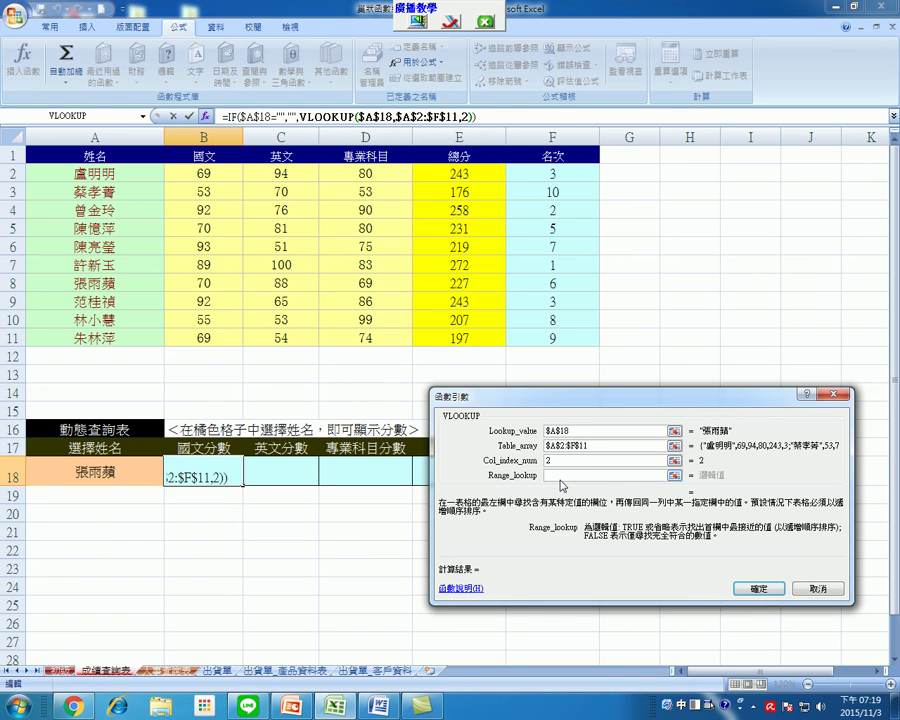
{"action": "type", "text": "0"}
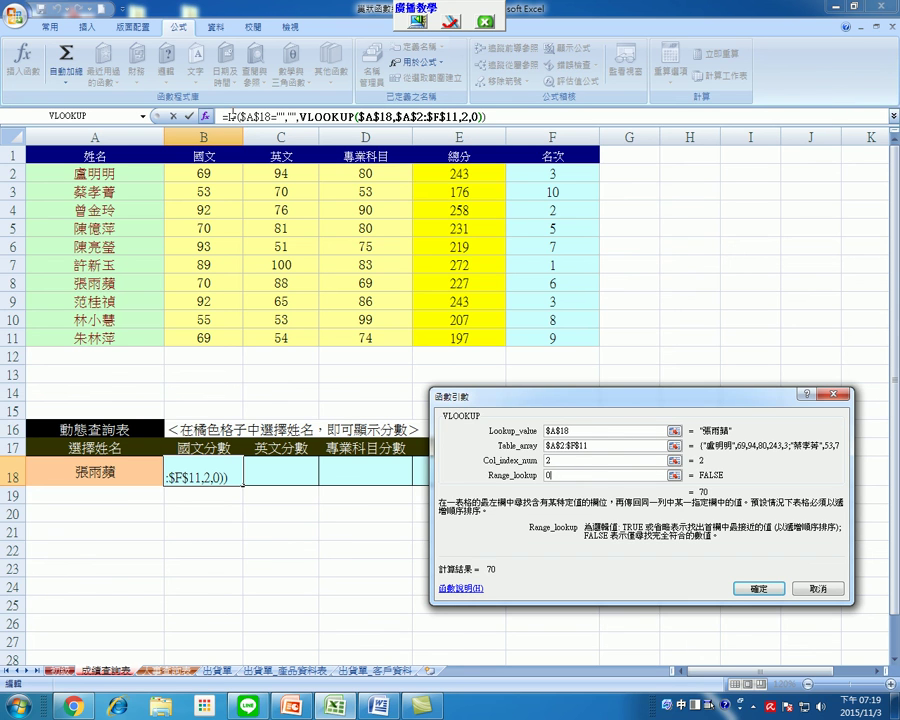
{"action": "left_click", "coordinate": [232, 116]}
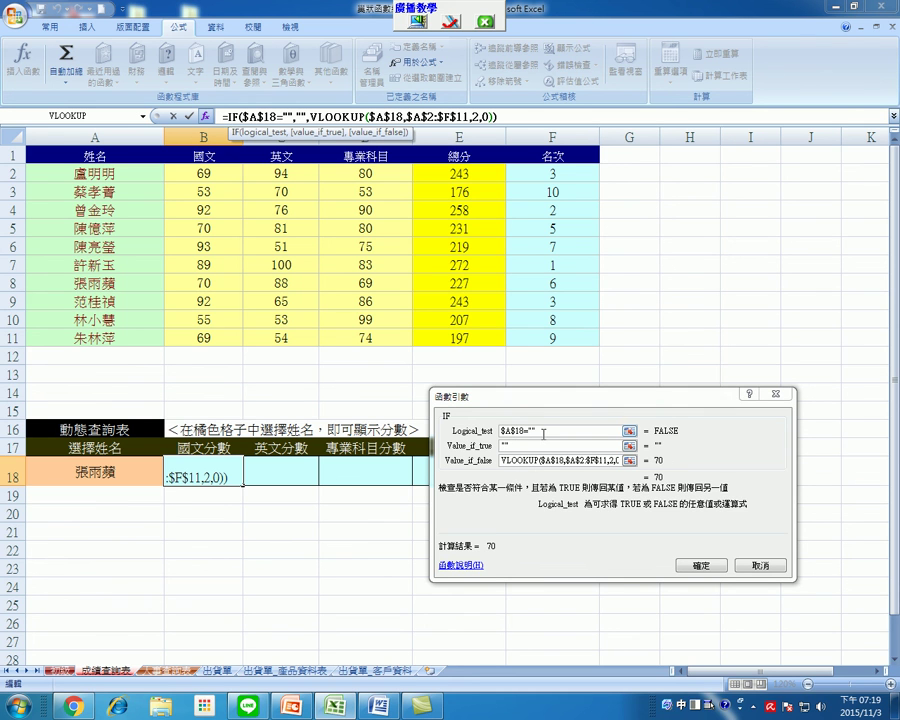
{"action": "left_click", "coordinate": [697, 565]}
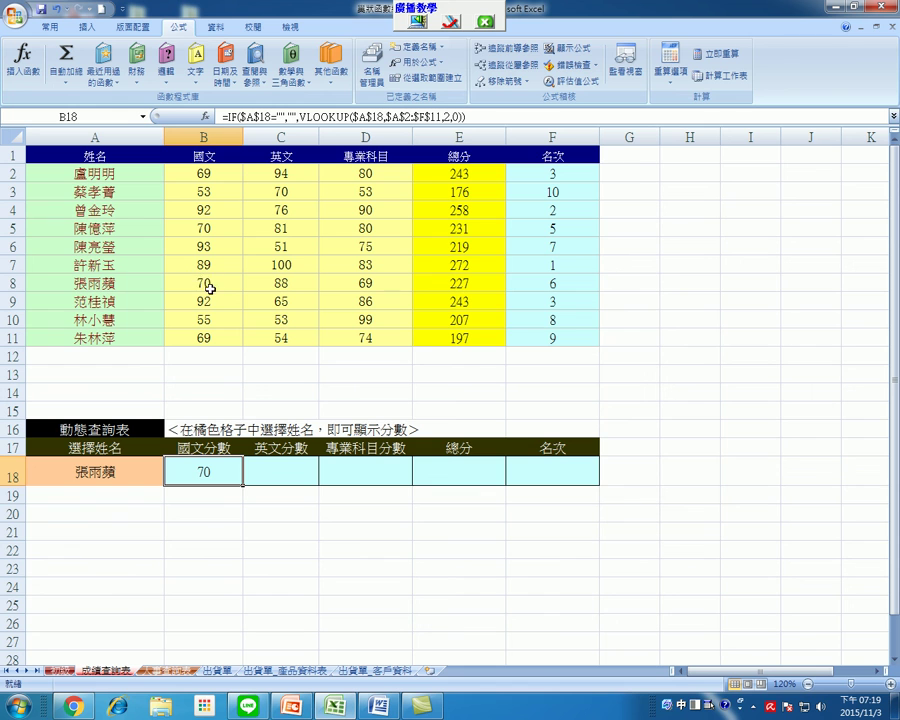
Test the B18 lookup by choosing the student from row 10 in A18's name list.
{"action": "left_click", "coordinate": [142, 468]}
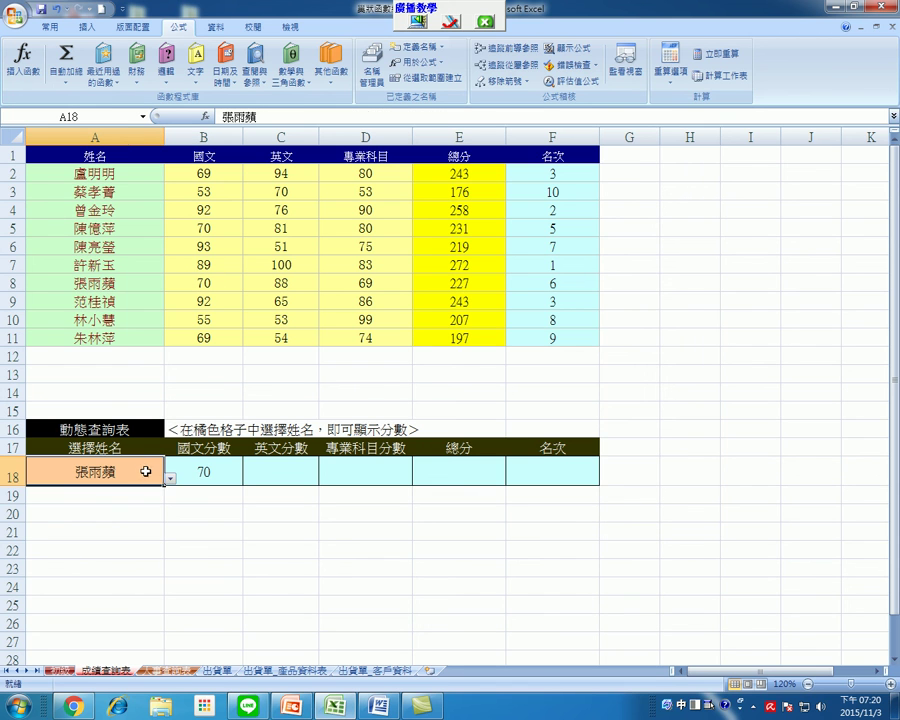
{"action": "left_click", "coordinate": [170, 478]}
{"action": "left_click", "coordinate": [133, 556]}
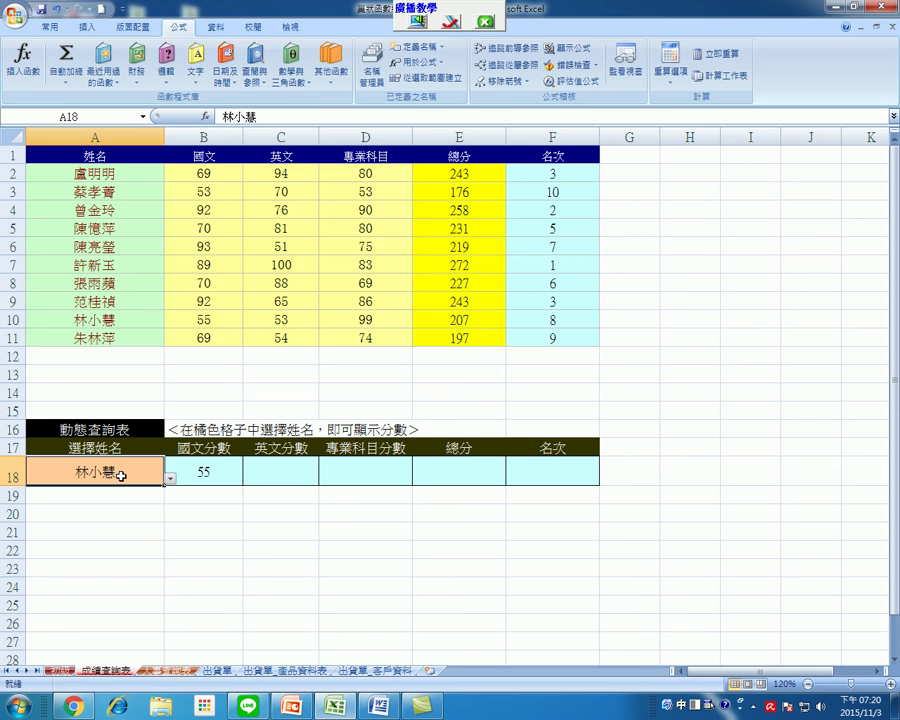
Clear A18 to test the formula with no name, and choose the student from row 2 in its list.
{"action": "key", "text": "Delete"}
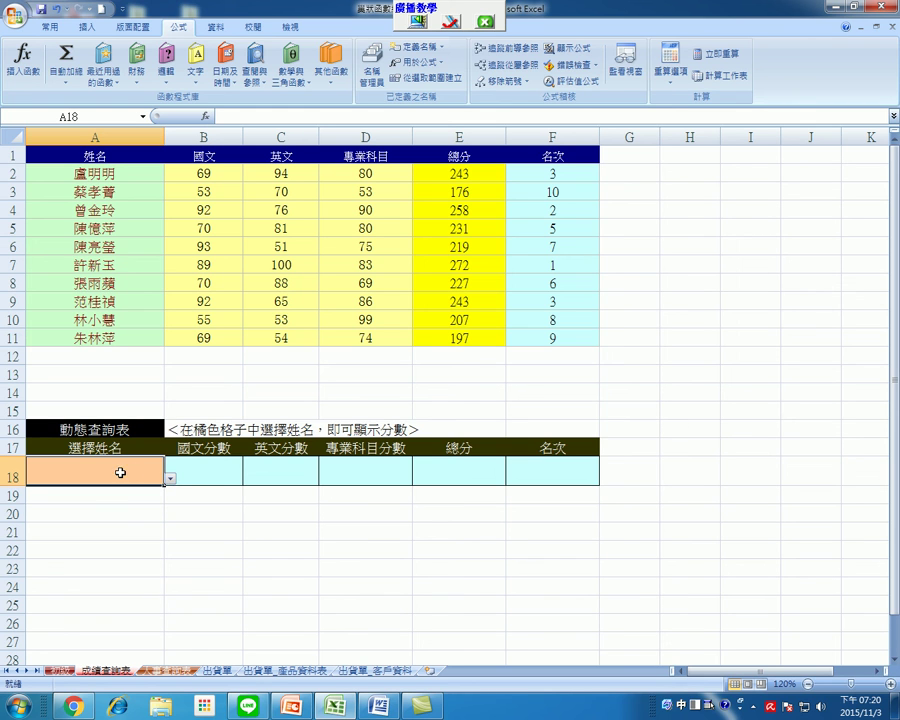
{"action": "left_click", "coordinate": [171, 479]}
{"action": "left_click", "coordinate": [99, 491]}
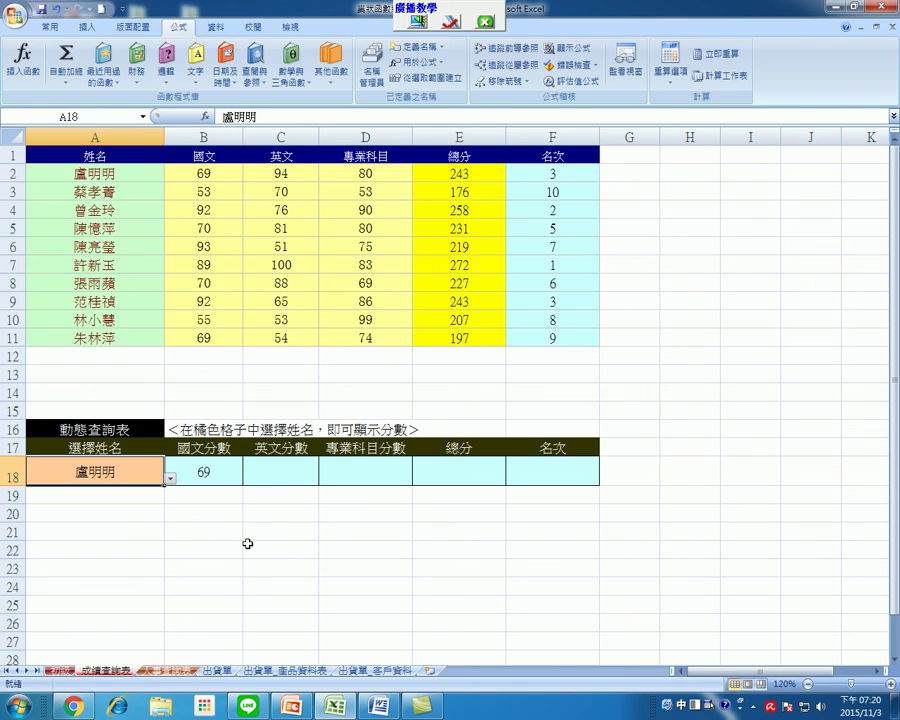
{"action": "left_click", "coordinate": [286, 472]}
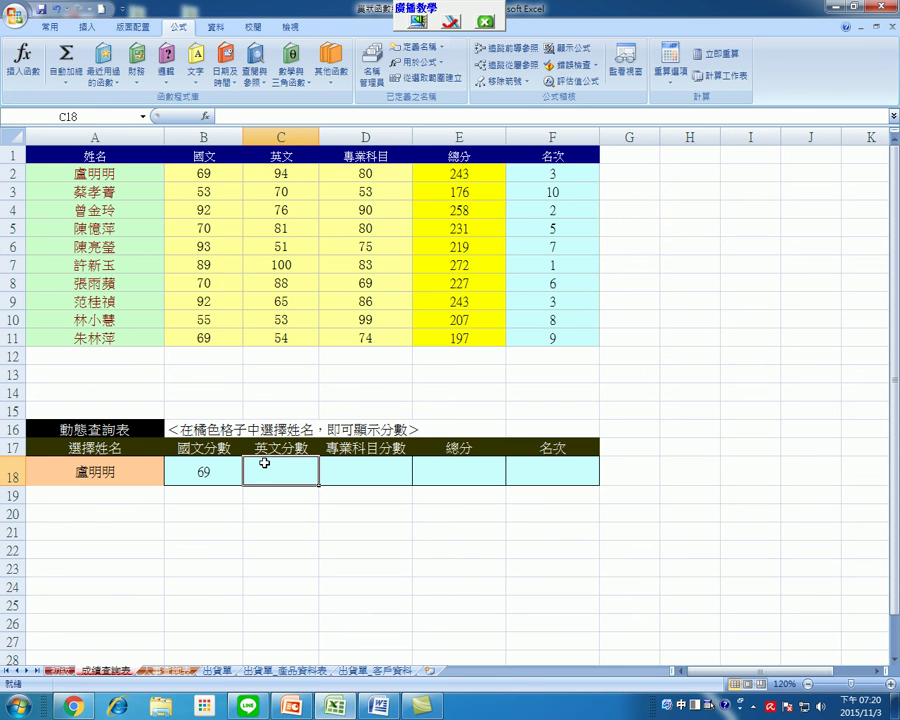
{"action": "left_click", "coordinate": [487, 24]}
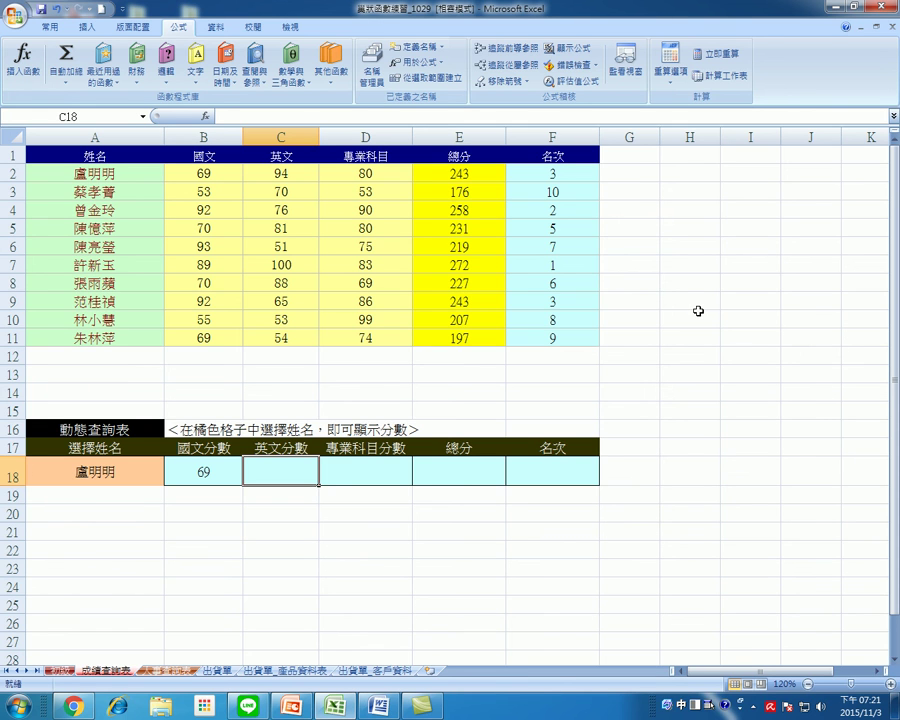
{"action": "left_click", "coordinate": [755, 707]}
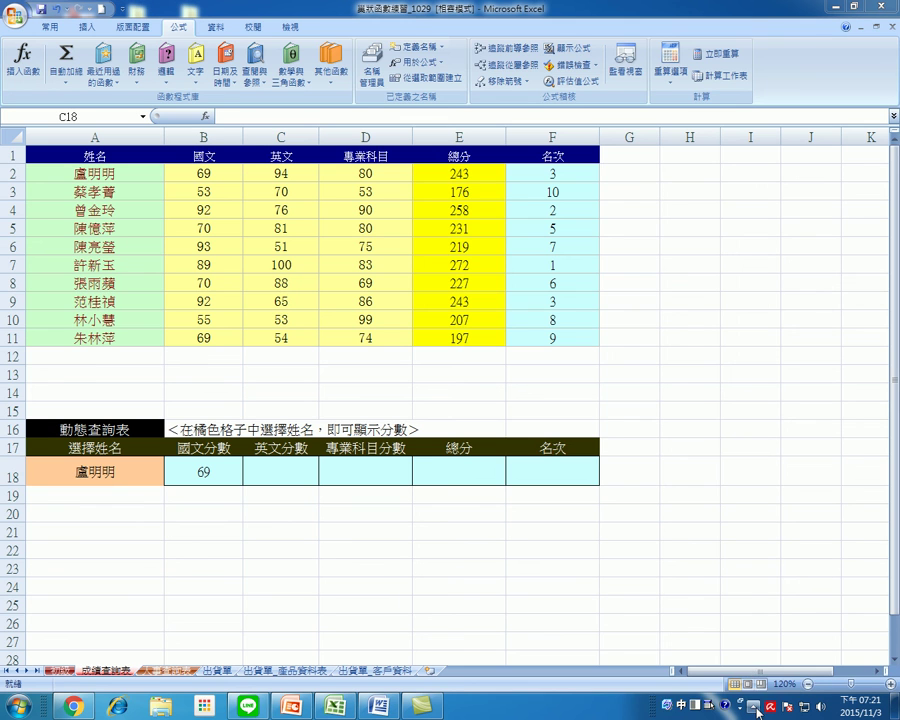